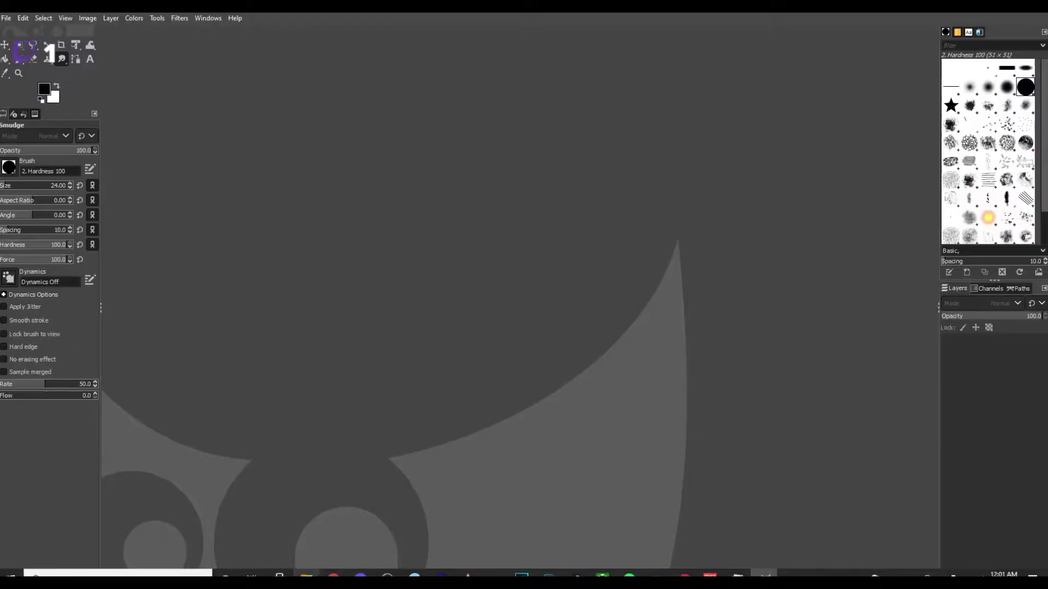
Drag willsmith.jpg from the Downloads folder into GIMP and convert it to built-in sRGB.
{"action": "mouse_move", "coordinate": [307, 578]}
{"action": "left_click", "coordinate": [307, 538]}
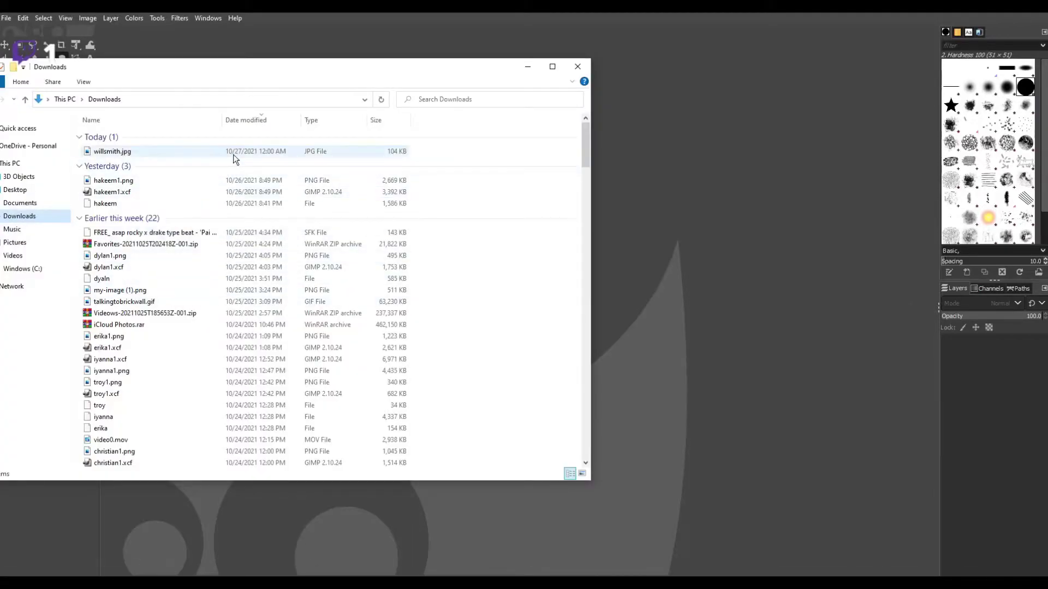
{"action": "left_click_drag", "start_coordinate": [234, 155], "coordinate": [678, 247]}
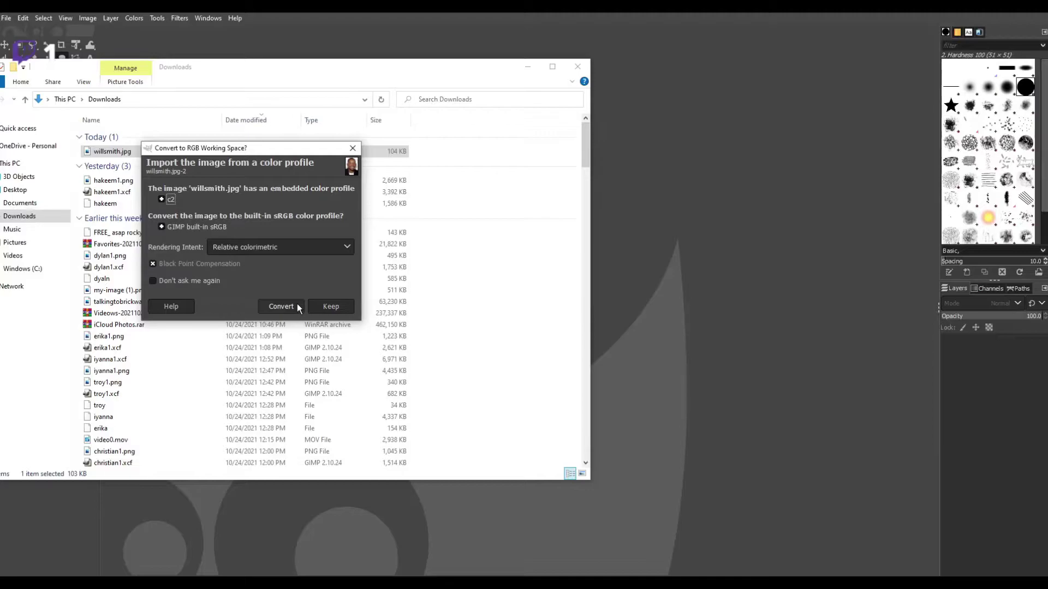
{"action": "left_click", "coordinate": [297, 306]}
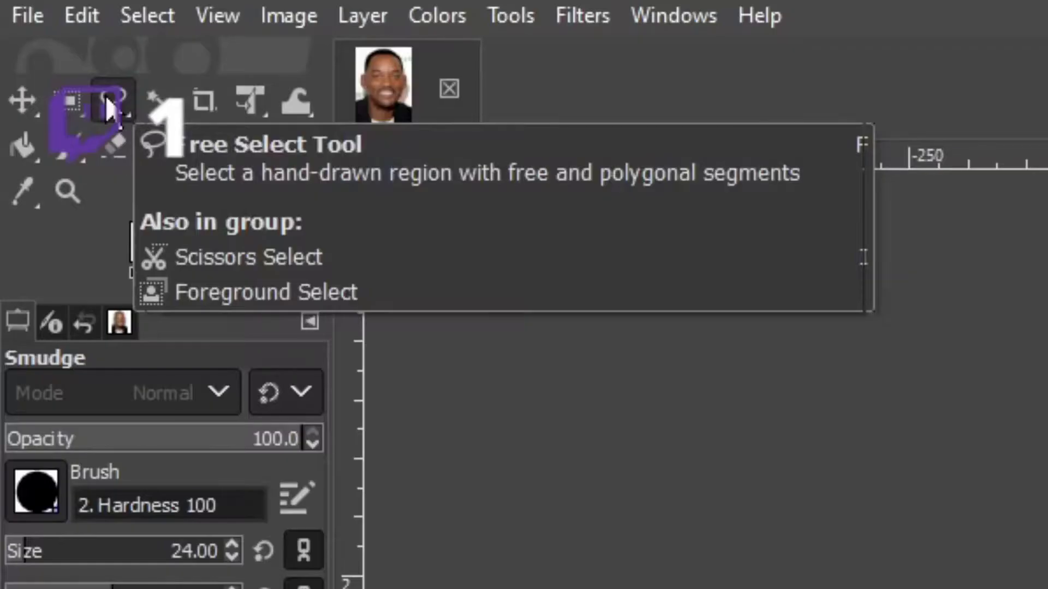
Trace a closed Free Select outline, feathered at 10, around the left eye.
{"action": "left_click", "coordinate": [108, 107]}
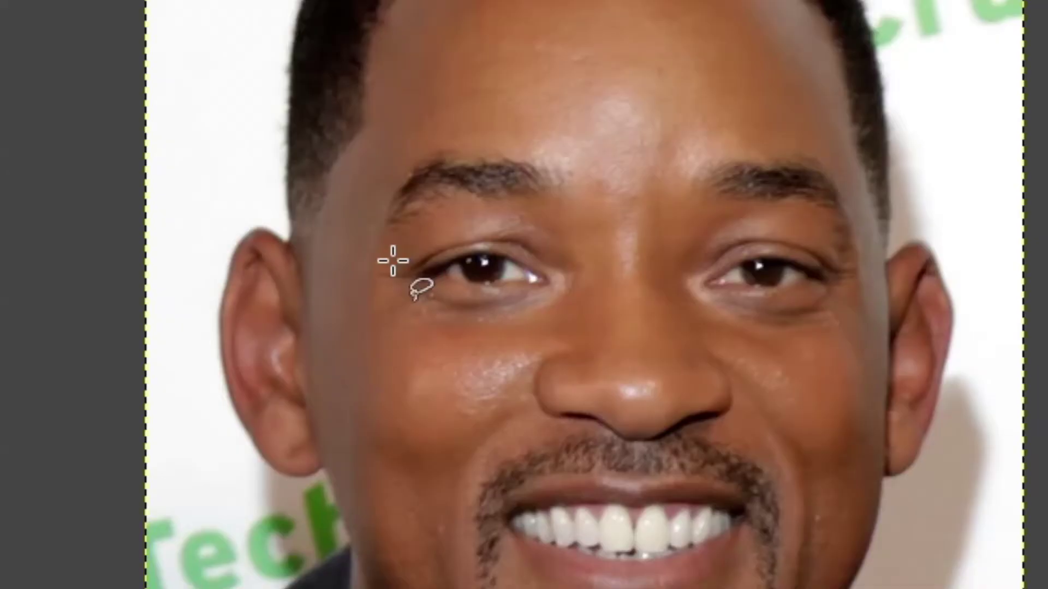
{"action": "left_click", "coordinate": [393, 260]}
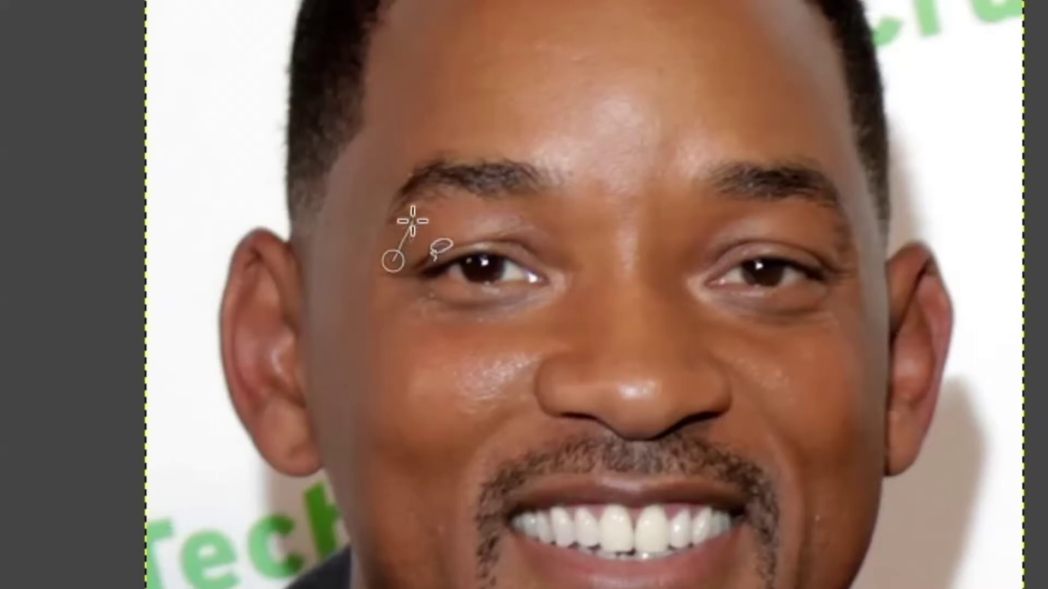
{"action": "left_click", "coordinate": [490, 225]}
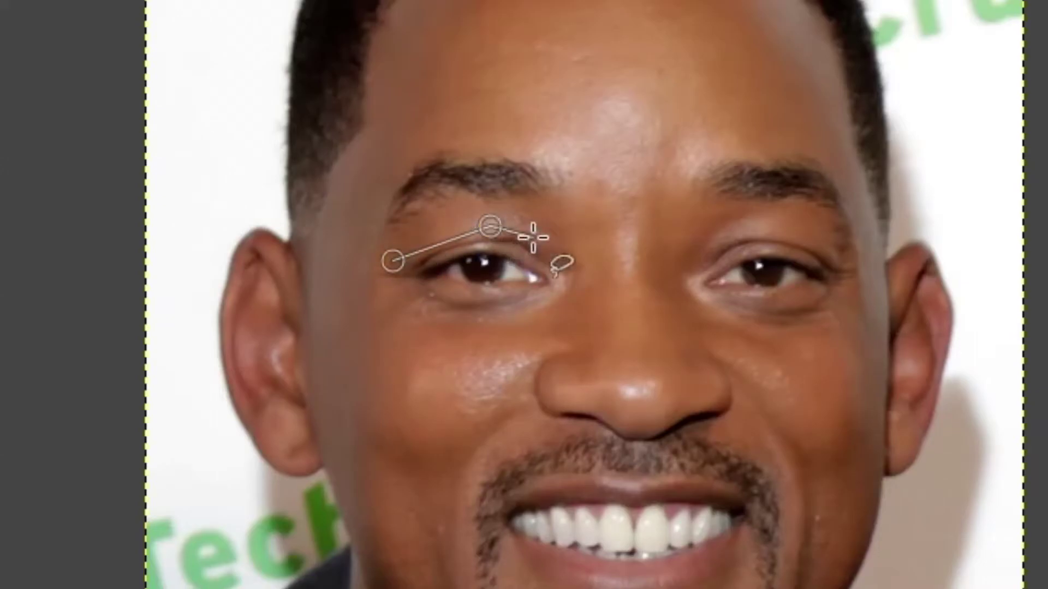
{"action": "left_click", "coordinate": [582, 266]}
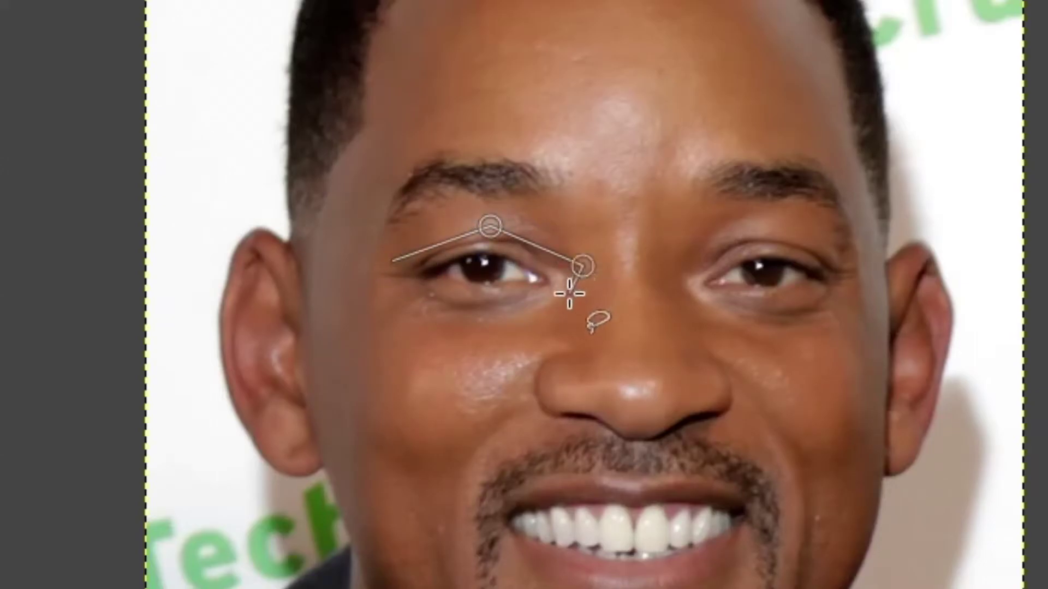
{"action": "left_click", "coordinate": [550, 318]}
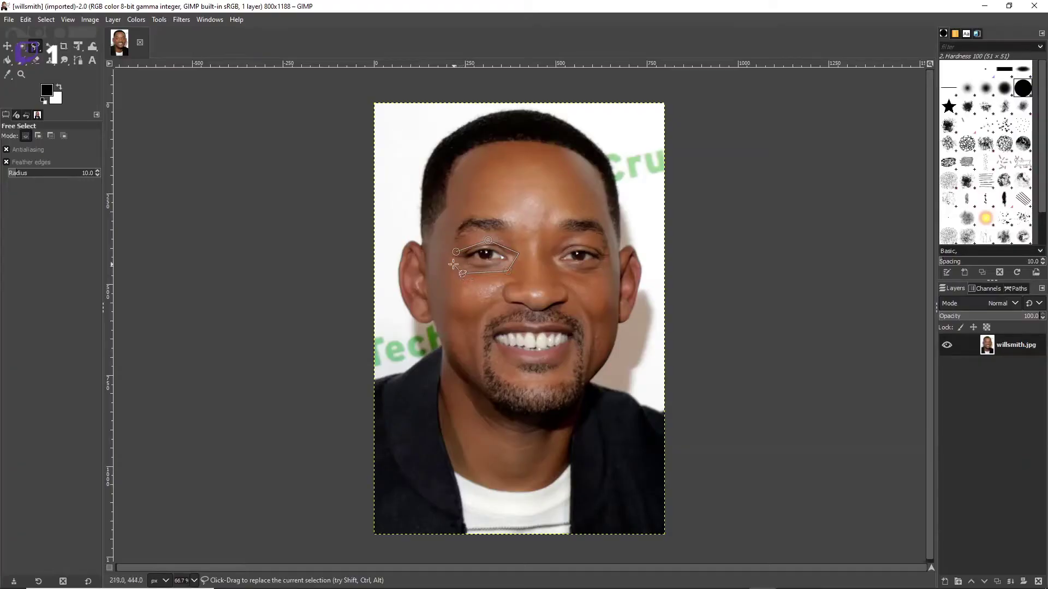
{"action": "left_click", "coordinate": [456, 252]}
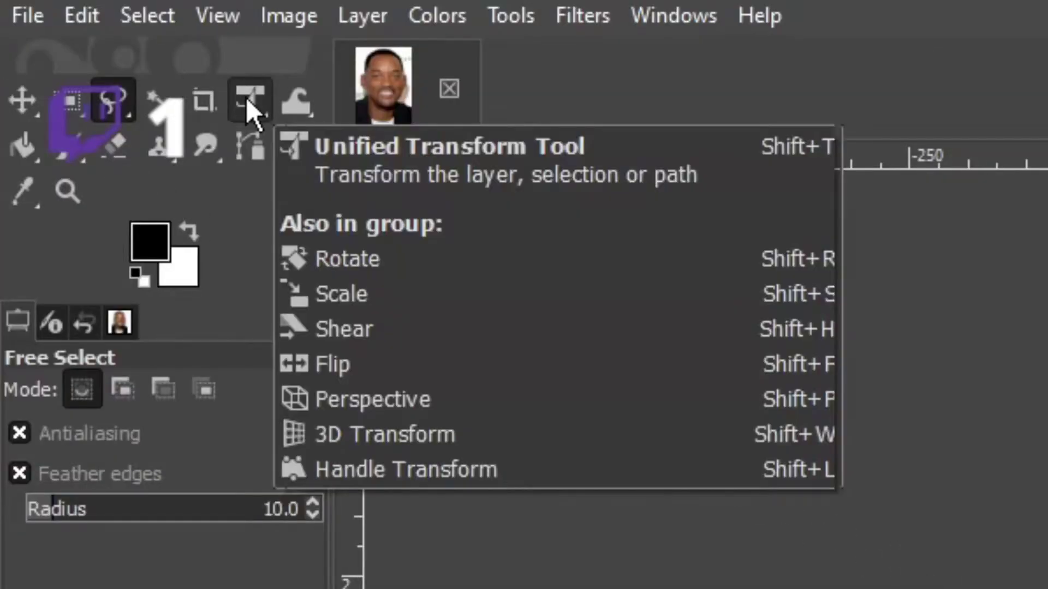
Enlarge the left eye with Unified Transform, stretching it taller and wider.
{"action": "left_click", "coordinate": [246, 97]}
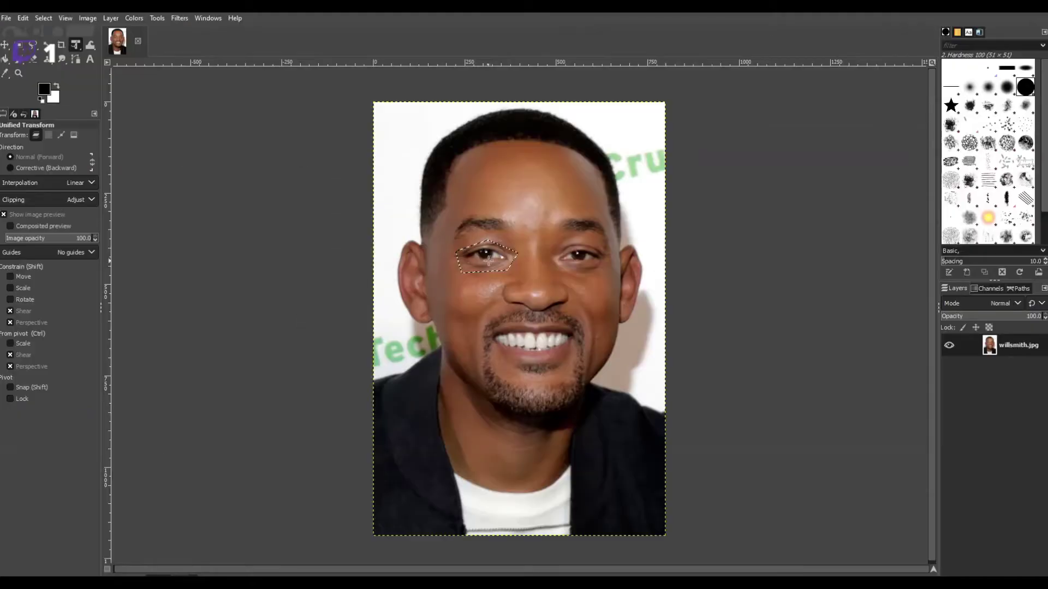
{"action": "left_click", "coordinate": [487, 259]}
{"action": "left_click_drag", "start_coordinate": [491, 280], "coordinate": [492, 316]}
{"action": "left_click_drag", "start_coordinate": [497, 248], "coordinate": [497, 220]}
{"action": "left_click_drag", "start_coordinate": [520, 264], "coordinate": [533, 264]}
{"action": "left_click_drag", "start_coordinate": [452, 263], "coordinate": [428, 262]}
{"action": "mouse_move", "coordinate": [428, 315]}
{"action": "left_mouse_down"}
{"action": "mouse_move", "coordinate": [440, 303]}
{"action": "mouse_move", "coordinate": [429, 312]}
{"action": "left_mouse_up"}
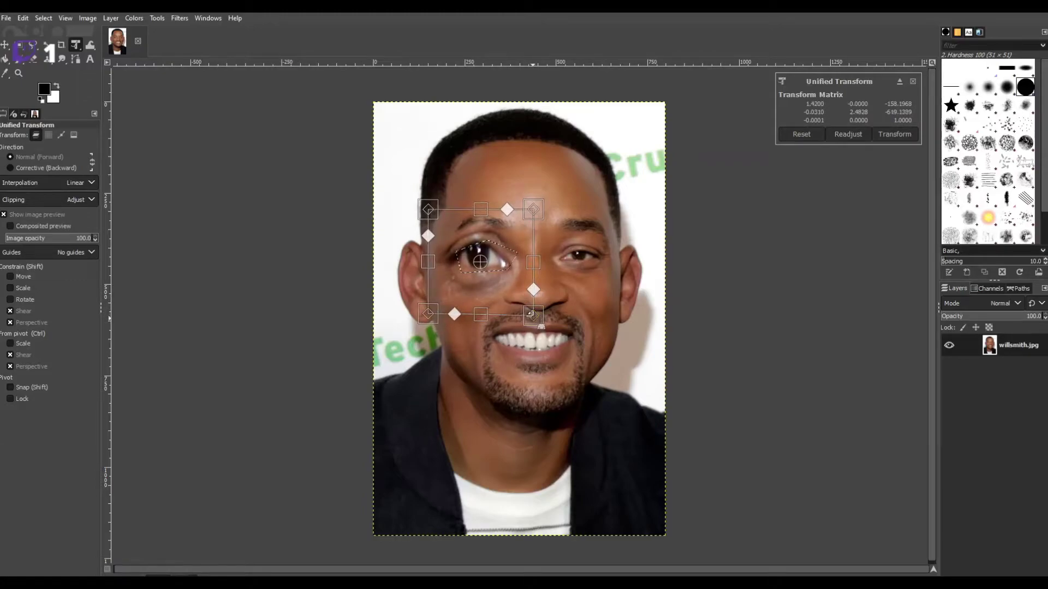
{"action": "left_click_drag", "start_coordinate": [530, 313], "coordinate": [528, 307]}
{"action": "left_click_drag", "start_coordinate": [429, 314], "coordinate": [432, 314]}
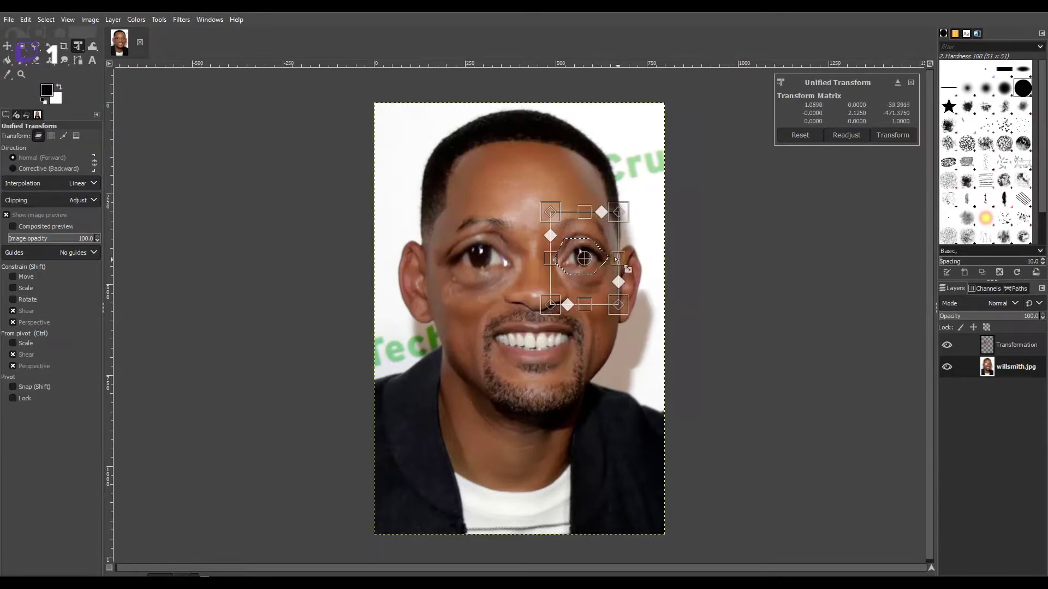
Enlarge the right-hand eye the same way and commit the transform.
{"action": "left_click_drag", "start_coordinate": [579, 259], "coordinate": [576, 252]}
{"action": "left_click_drag", "start_coordinate": [578, 212], "coordinate": [580, 222]}
{"action": "mouse_move", "coordinate": [618, 304]}
{"action": "left_mouse_down"}
{"action": "mouse_move", "coordinate": [624, 316]}
{"action": "mouse_move", "coordinate": [620, 288]}
{"action": "left_mouse_up"}
{"action": "mouse_move", "coordinate": [541, 222]}
{"action": "left_mouse_down"}
{"action": "mouse_move", "coordinate": [533, 219]}
{"action": "mouse_move", "coordinate": [548, 230]}
{"action": "left_mouse_up"}
{"action": "key", "text": "Return"}
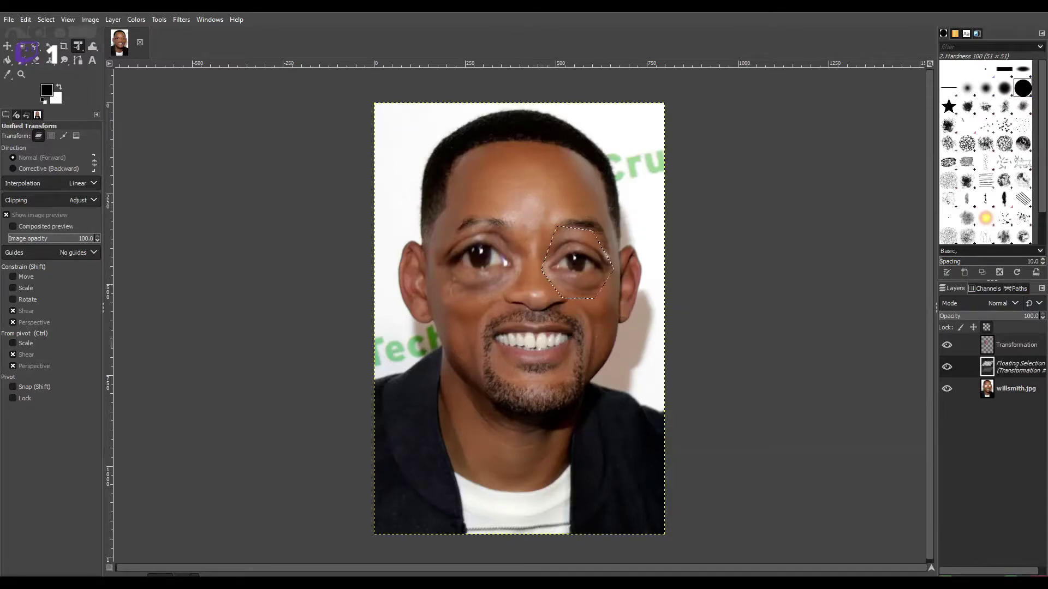
{"action": "key", "text": "f"}
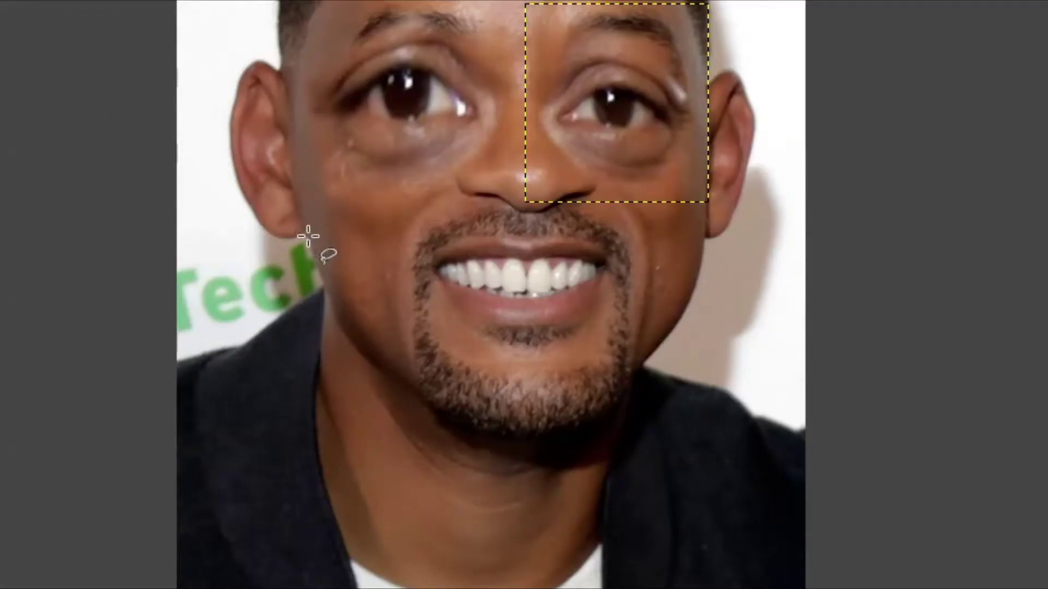
Outline the lower face from the left ear along the jaw and across the chin.
{"action": "left_click", "coordinate": [308, 236]}
{"action": "left_click", "coordinate": [366, 354]}
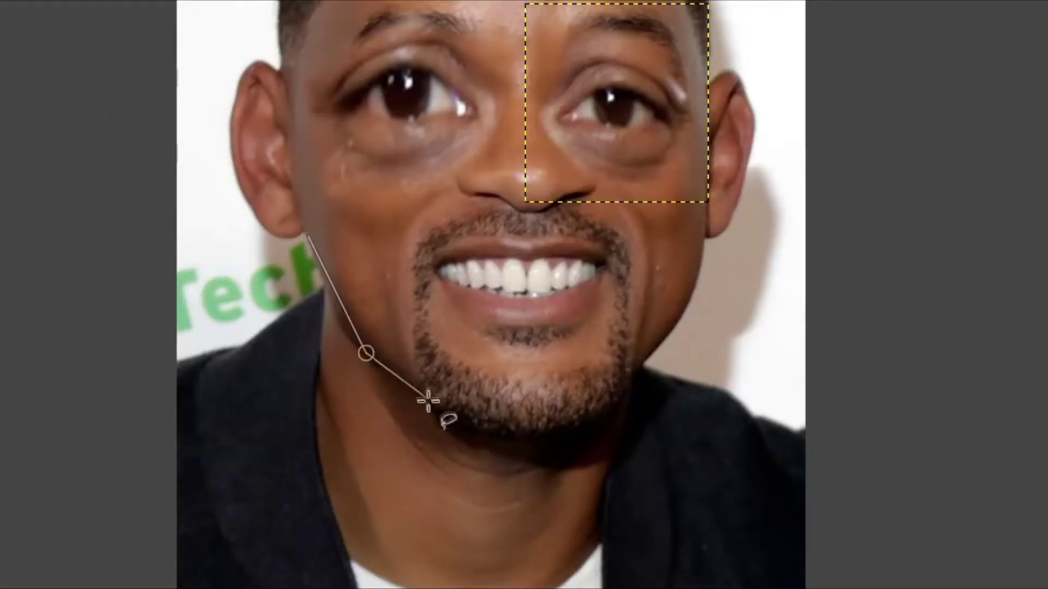
{"action": "left_click", "coordinate": [447, 418]}
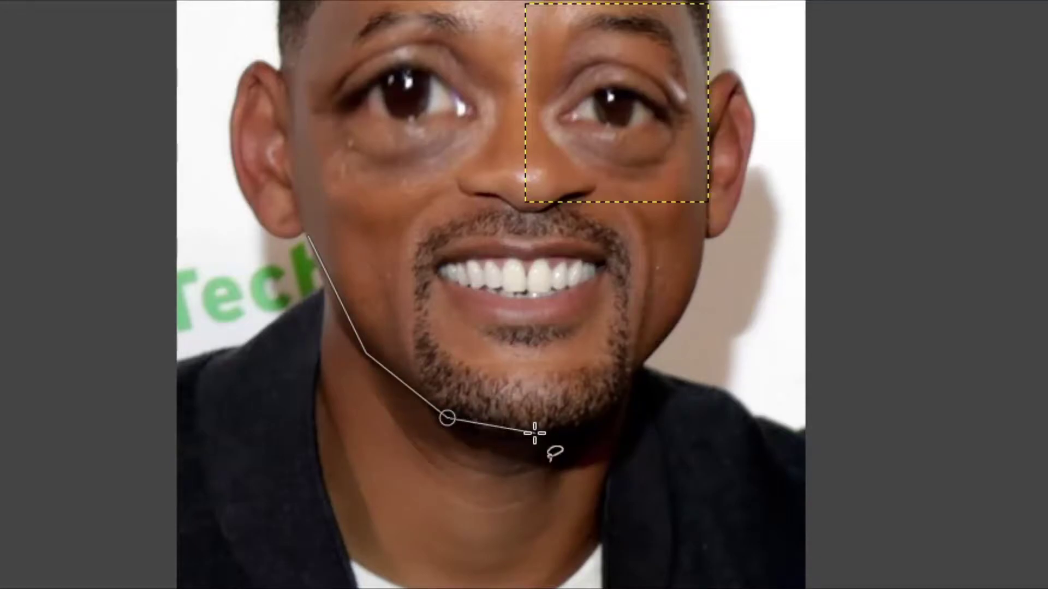
{"action": "left_click", "coordinate": [535, 435]}
{"action": "left_click", "coordinate": [626, 397]}
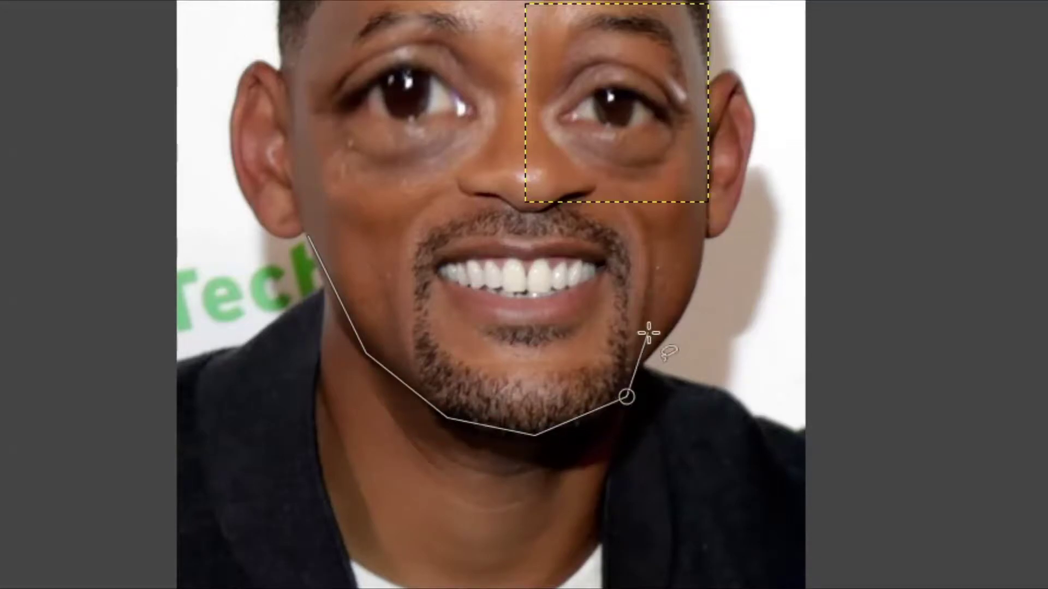
{"action": "left_click", "coordinate": [636, 363]}
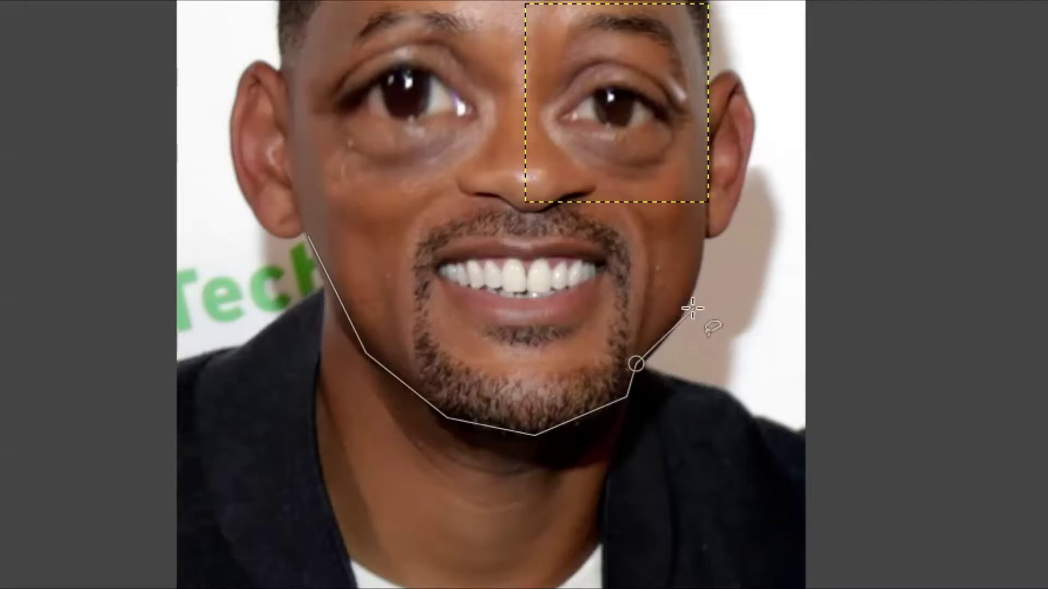
{"action": "left_click", "coordinate": [686, 314]}
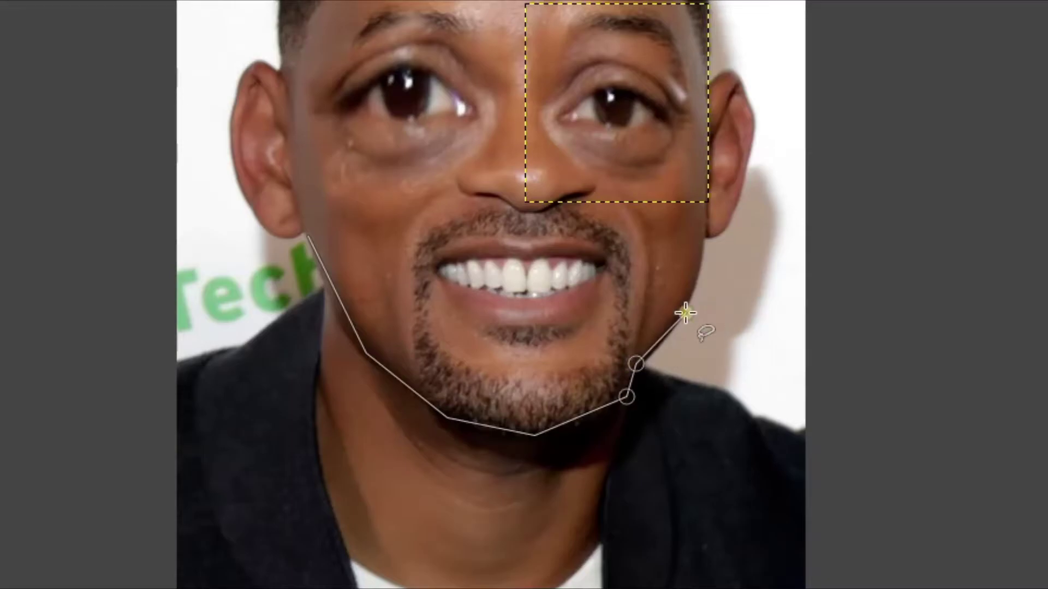
Close the outline past the right ear and under the nose, making it a selection on the photo layer.
{"action": "left_click", "coordinate": [704, 234]}
{"action": "left_click", "coordinate": [704, 201]}
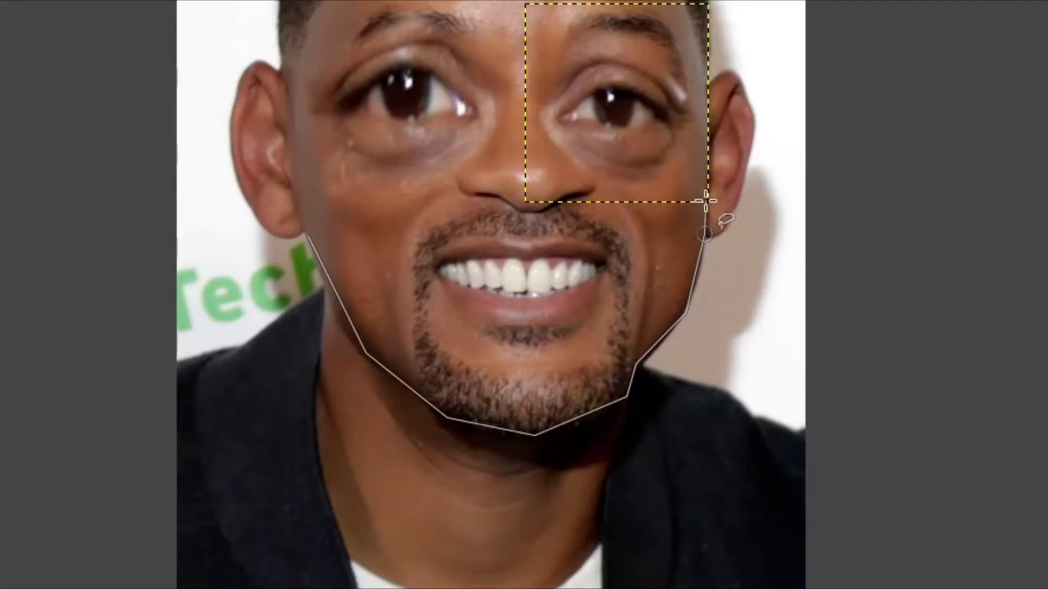
{"action": "left_click", "coordinate": [550, 214]}
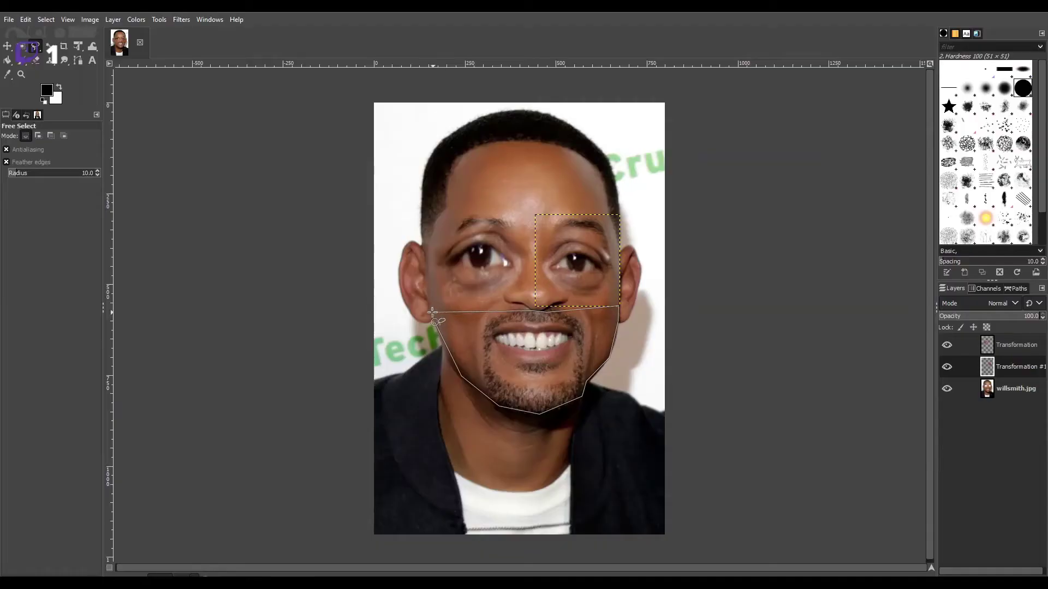
{"action": "left_click", "coordinate": [299, 215]}
{"action": "key", "text": "Return"}
{"action": "left_click", "coordinate": [999, 388]}
{"action": "left_click", "coordinate": [78, 46]}
Stretch the jaw longer and wider with Unified Transform, then float it to a new layer, Transformation #2.
{"action": "left_click", "coordinate": [544, 377]}
{"action": "left_click_drag", "start_coordinate": [527, 418], "coordinate": [527, 538]}
{"action": "left_click_drag", "start_coordinate": [530, 303], "coordinate": [539, 301]}
{"action": "left_click_drag", "start_coordinate": [427, 538], "coordinate": [439, 517]}
{"action": "left_click_drag", "start_coordinate": [623, 538], "coordinate": [591, 508]}
{"action": "left_click_drag", "start_coordinate": [439, 516], "coordinate": [446, 507]}
{"action": "left_click_drag", "start_coordinate": [570, 409], "coordinate": [613, 399]}
{"action": "left_click_drag", "start_coordinate": [445, 399], "coordinate": [439, 398]}
{"action": "left_click", "coordinate": [887, 135]}
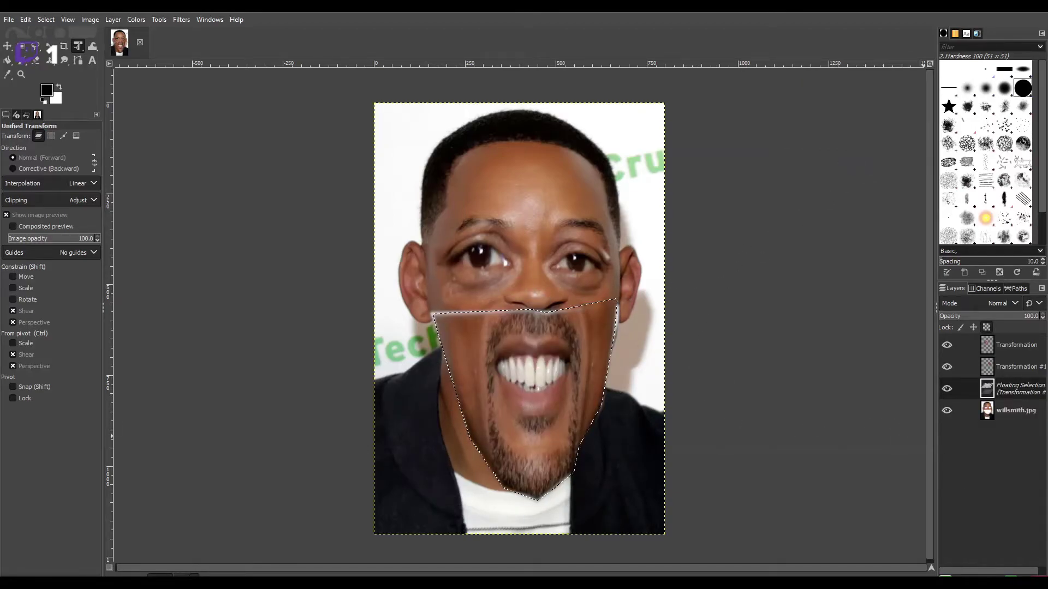
{"action": "key", "text": "ctrl+shift+n"}
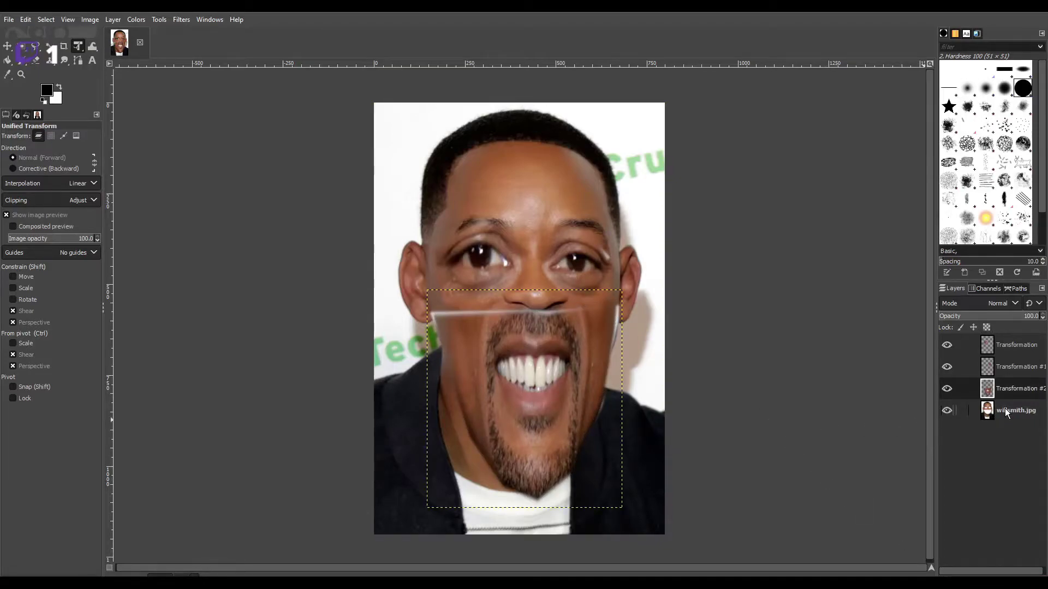
Smudge the light seam beside the moustache into the cheeks, then reselect the willsmith.jpg layer.
{"action": "left_click", "coordinate": [65, 59]}
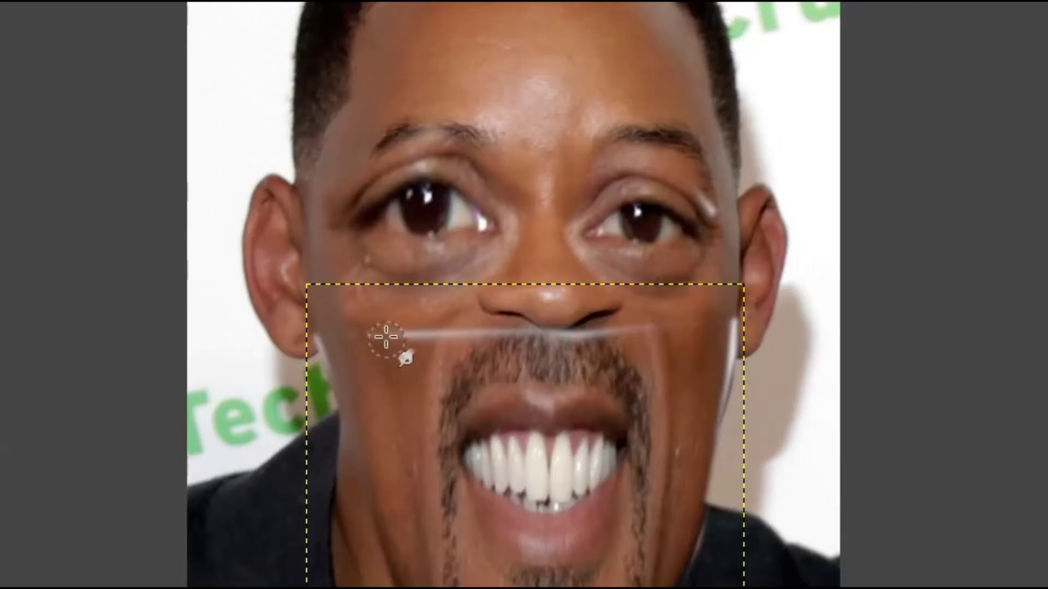
{"action": "mouse_move", "coordinate": [431, 339]}
{"action": "left_mouse_down"}
{"action": "mouse_move", "coordinate": [469, 343]}
{"action": "mouse_move", "coordinate": [458, 326]}
{"action": "mouse_move", "coordinate": [438, 344]}
{"action": "left_mouse_up"}
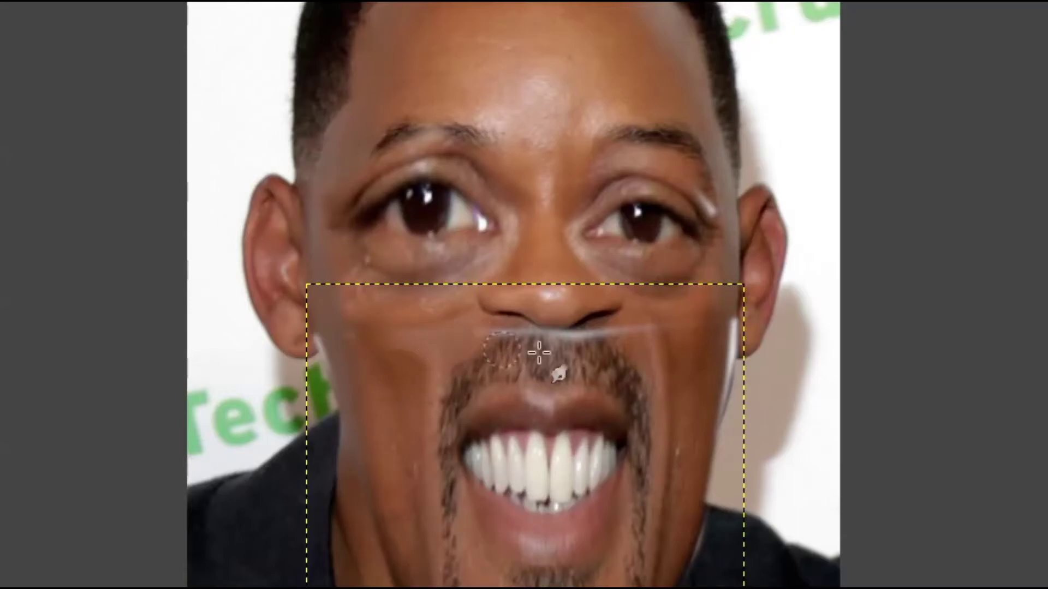
{"action": "mouse_move", "coordinate": [665, 367]}
{"action": "left_mouse_down"}
{"action": "mouse_move", "coordinate": [634, 341]}
{"action": "mouse_move", "coordinate": [598, 334]}
{"action": "mouse_move", "coordinate": [506, 338]}
{"action": "left_mouse_up"}
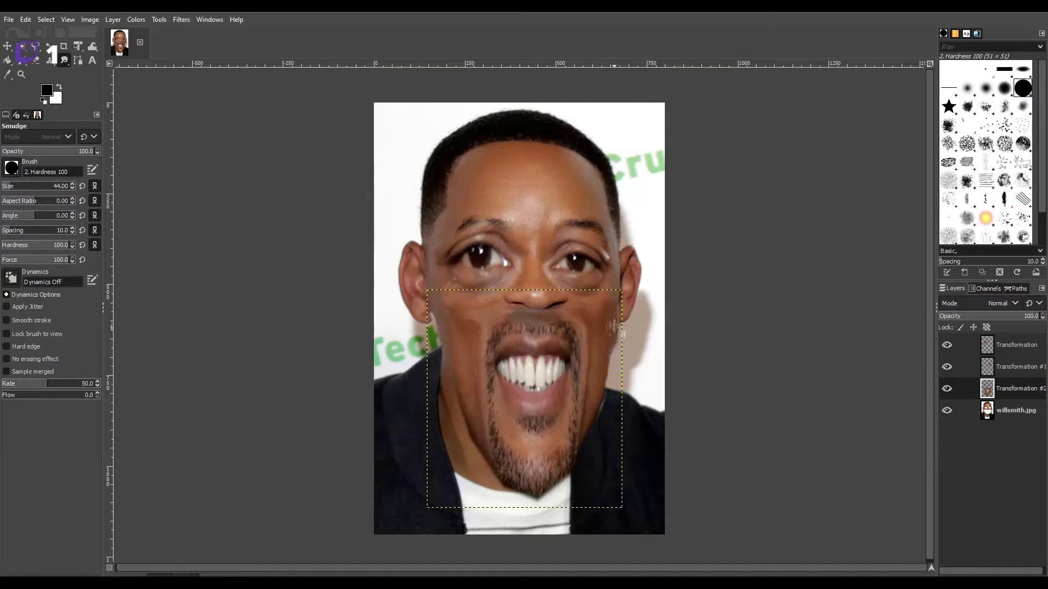
{"action": "left_click", "coordinate": [1017, 409]}
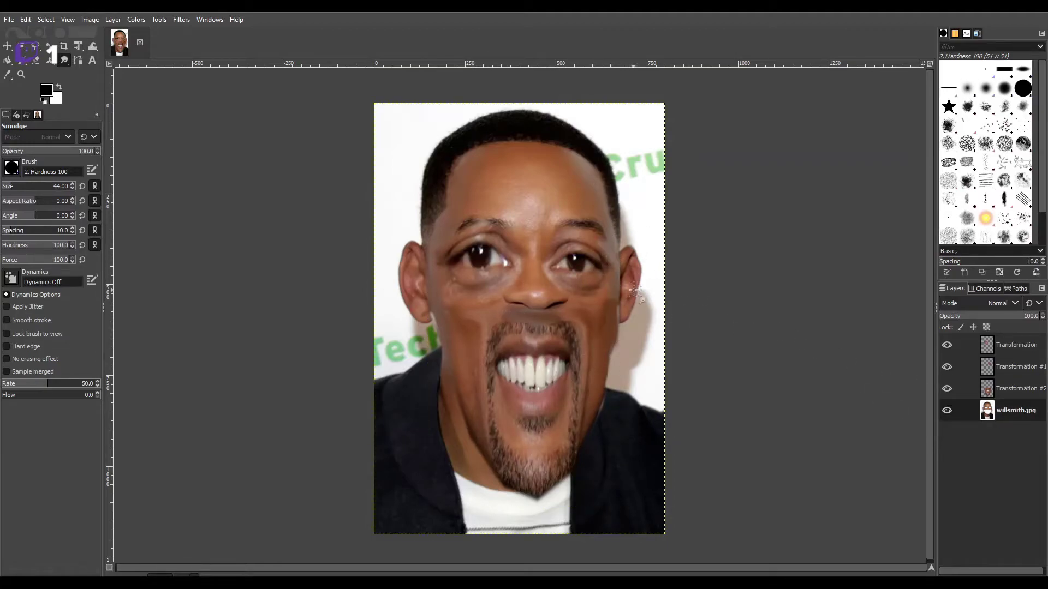
{"action": "left_click", "coordinate": [34, 47]}
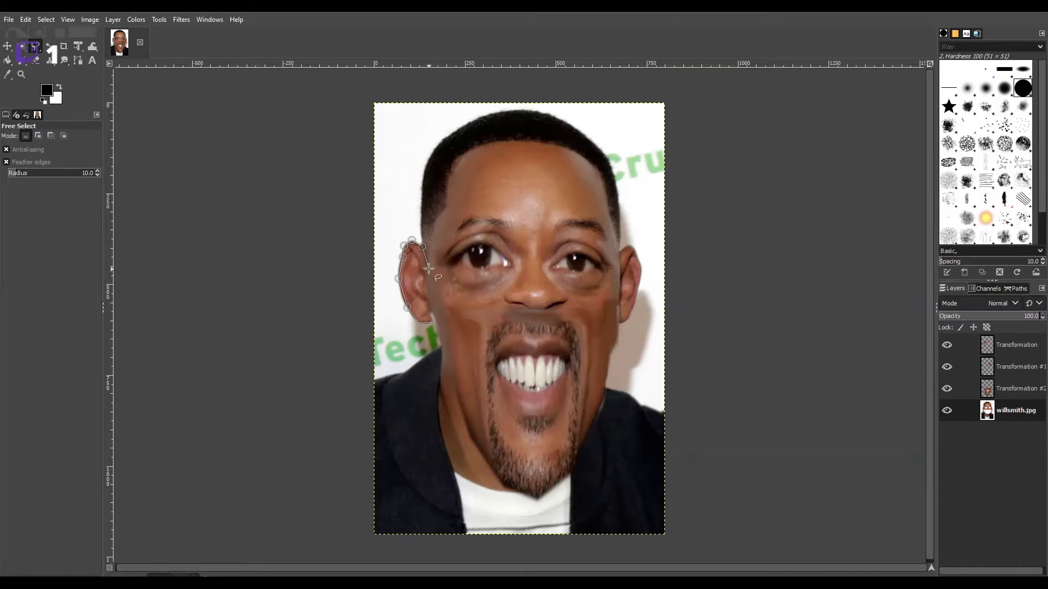
Close the left-ear selection and shrink the ear closer to the head with Unified Transform.
{"action": "left_click", "coordinate": [433, 321]}
{"action": "left_click", "coordinate": [78, 47]}
{"action": "left_click", "coordinate": [407, 281]}
{"action": "left_click_drag", "start_coordinate": [395, 281], "coordinate": [408, 282]}
{"action": "left_click_drag", "start_coordinate": [424, 242], "coordinate": [425, 274]}
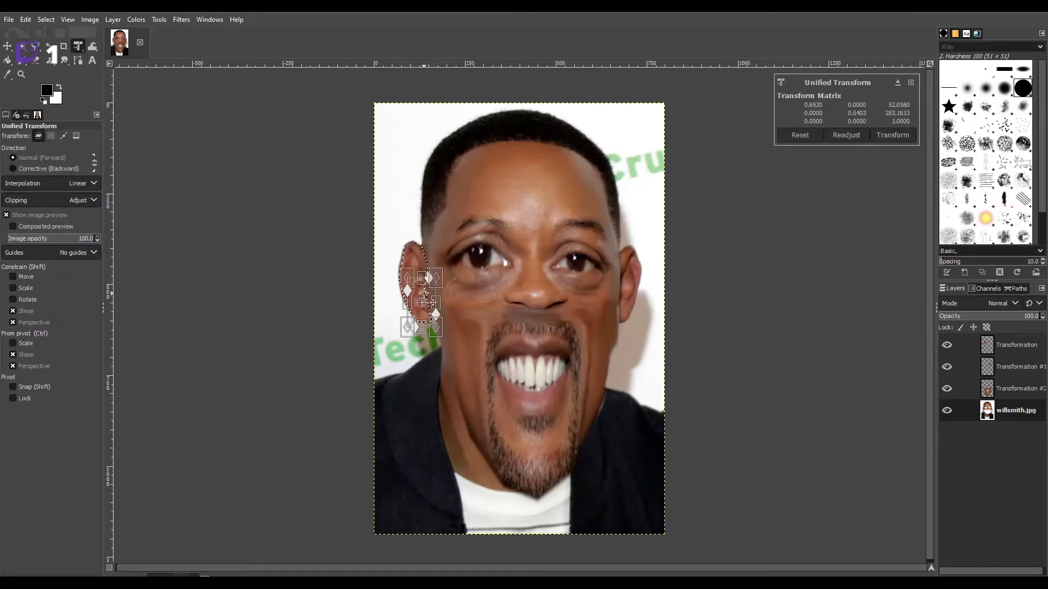
{"action": "left_click_drag", "start_coordinate": [423, 328], "coordinate": [425, 318]}
{"action": "left_click_drag", "start_coordinate": [428, 301], "coordinate": [430, 296]}
{"action": "left_click", "coordinate": [886, 136]}
Put the resized ear on its own layer and smudge the old ear outline into the background.
{"action": "left_click", "coordinate": [65, 61]}
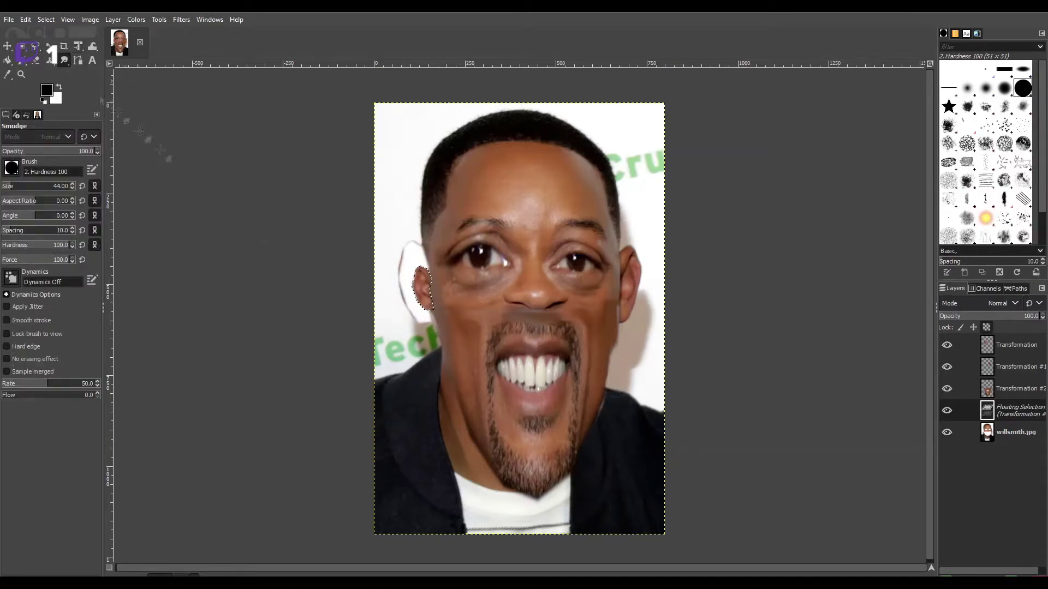
{"action": "left_click", "coordinate": [946, 574]}
{"action": "left_click", "coordinate": [1006, 433]}
{"action": "mouse_move", "coordinate": [397, 241]}
{"action": "left_mouse_down"}
{"action": "mouse_move", "coordinate": [400, 307]}
{"action": "mouse_move", "coordinate": [416, 319]}
{"action": "mouse_move", "coordinate": [393, 318]}
{"action": "left_mouse_up"}
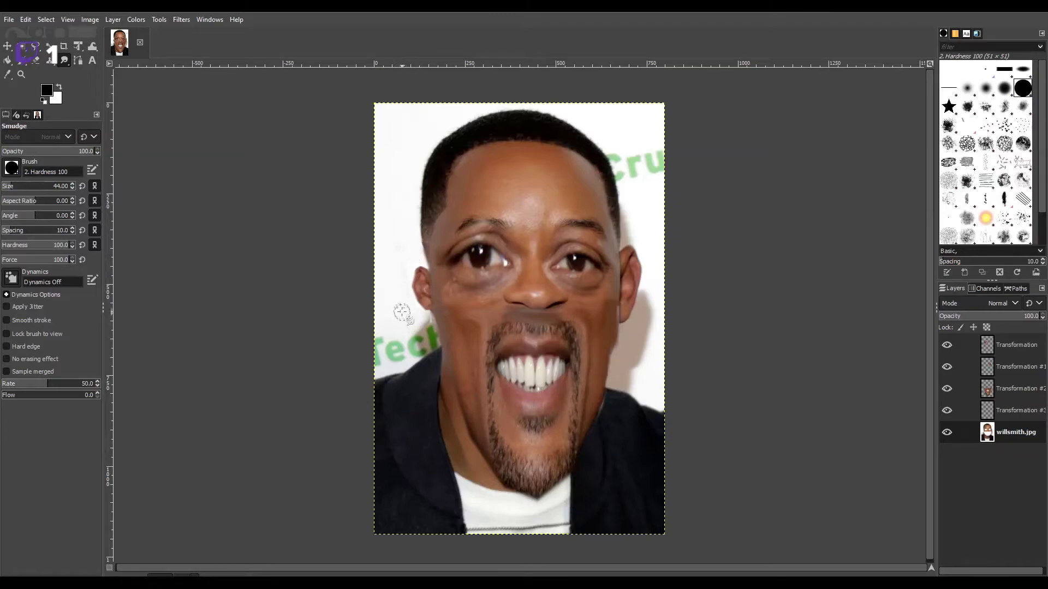
Merge all visible layers into a single layer.
{"action": "left_click", "coordinate": [136, 20]}
{"action": "left_click", "coordinate": [818, 271]}
{"action": "right_click", "coordinate": [1000, 433]}
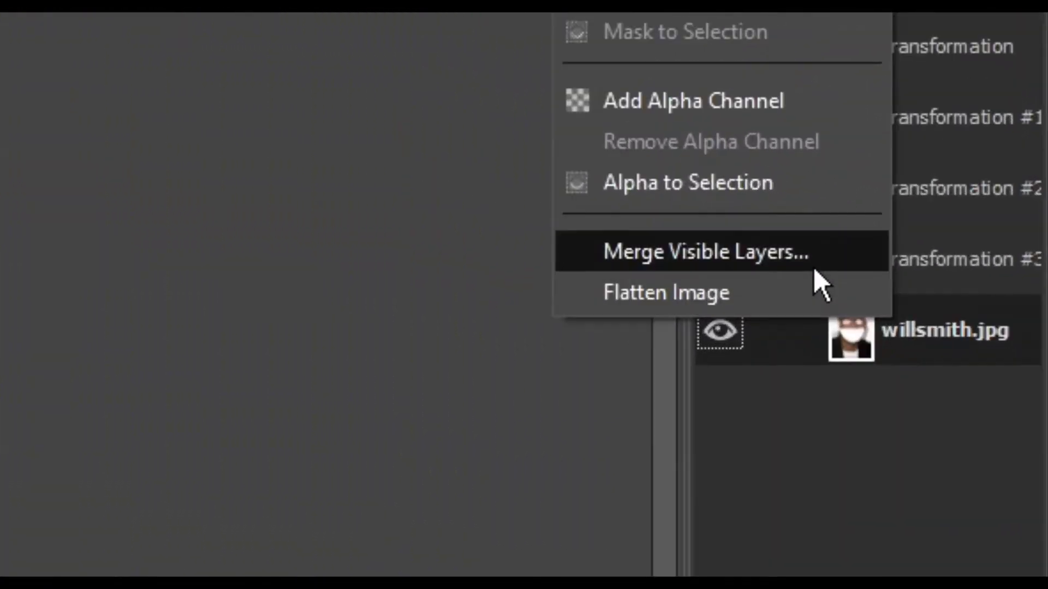
{"action": "left_click", "coordinate": [975, 409]}
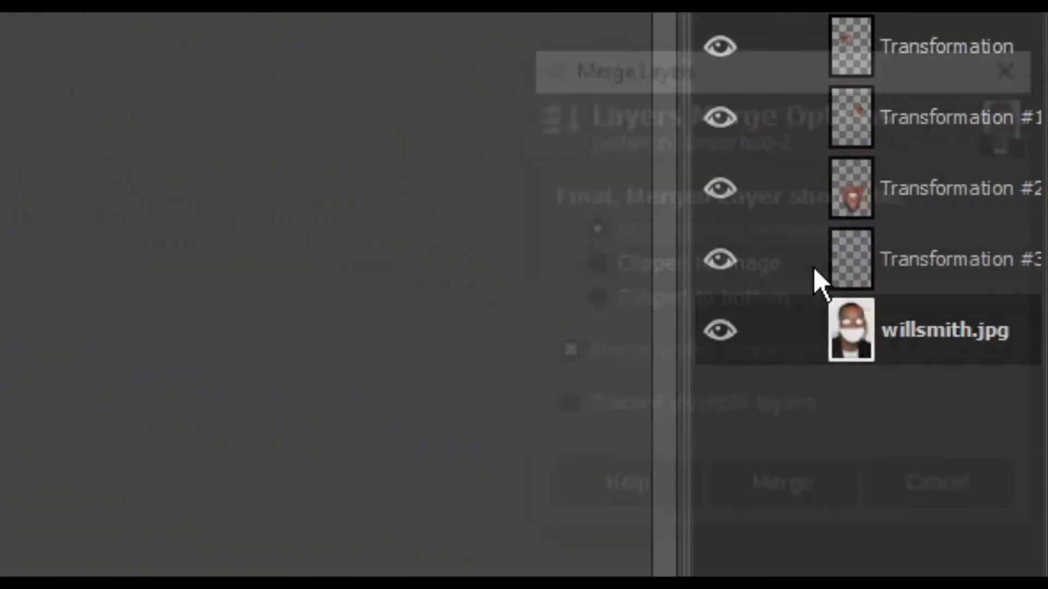
{"action": "left_click", "coordinate": [796, 492]}
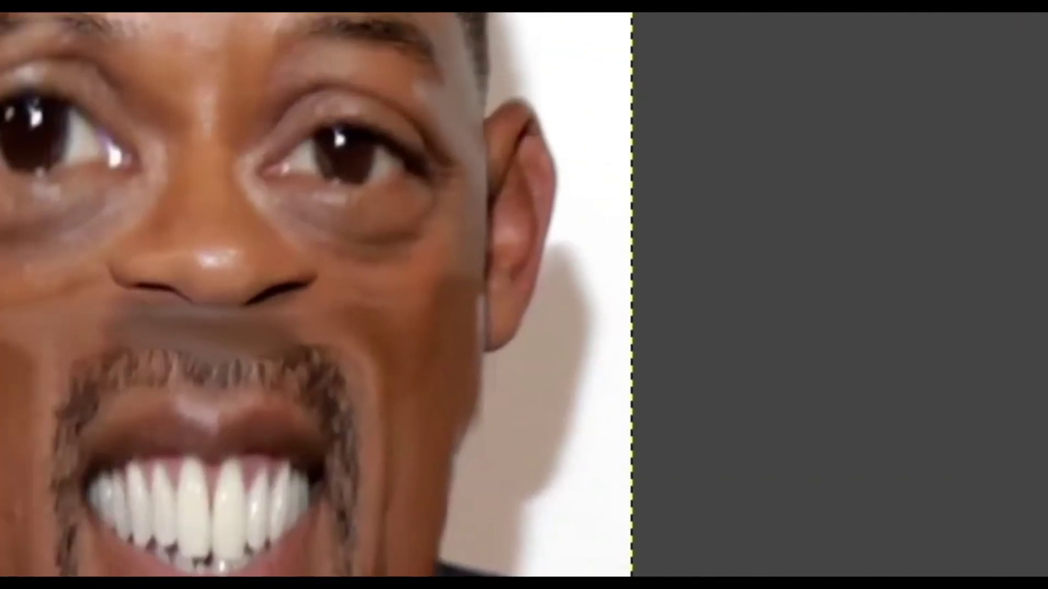
Recolour the image green with Hue-Chroma: hue 107.79, chroma -2.91, lightness -16.86.
{"action": "left_click", "coordinate": [379, 30]}
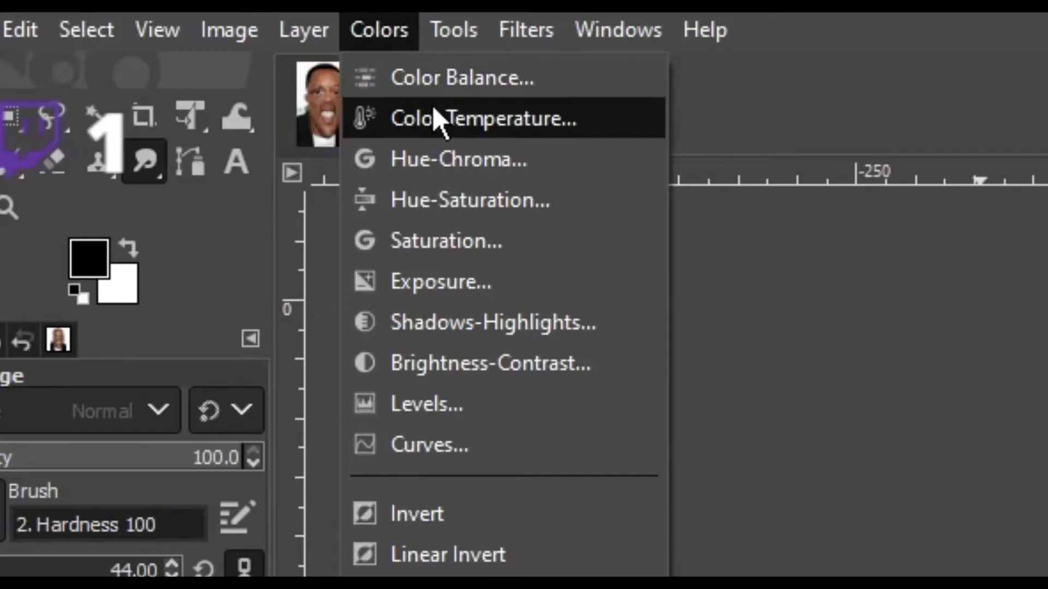
{"action": "left_click", "coordinate": [434, 117]}
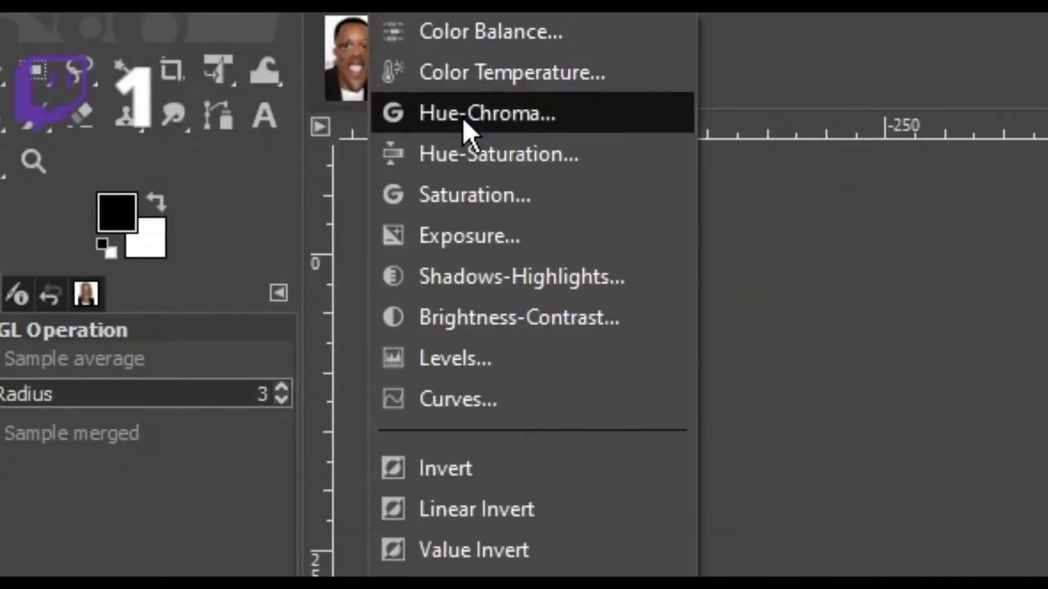
{"action": "left_click", "coordinate": [463, 118]}
{"action": "left_click_drag", "start_coordinate": [403, 285], "coordinate": [669, 342]}
{"action": "mouse_move", "coordinate": [461, 333]}
{"action": "left_mouse_down"}
{"action": "mouse_move", "coordinate": [552, 335]}
{"action": "mouse_move", "coordinate": [476, 340]}
{"action": "left_mouse_up"}
{"action": "left_click_drag", "start_coordinate": [469, 370], "coordinate": [443, 371]}
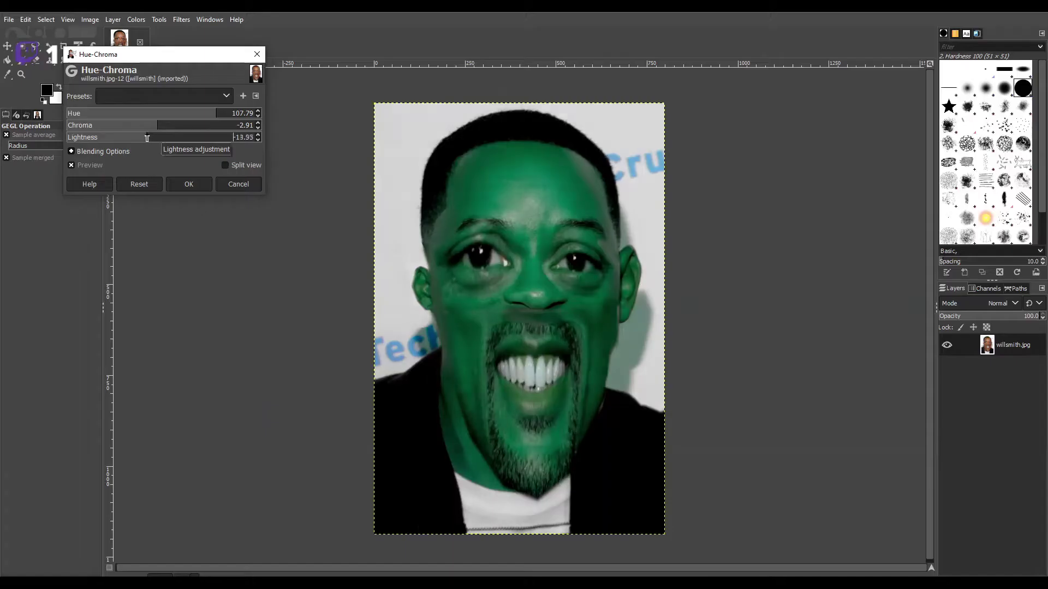
{"action": "mouse_move", "coordinate": [147, 137]}
{"action": "left_mouse_down"}
{"action": "mouse_move", "coordinate": [131, 137]}
{"action": "mouse_move", "coordinate": [174, 137]}
{"action": "mouse_move", "coordinate": [145, 137]}
{"action": "left_mouse_up"}
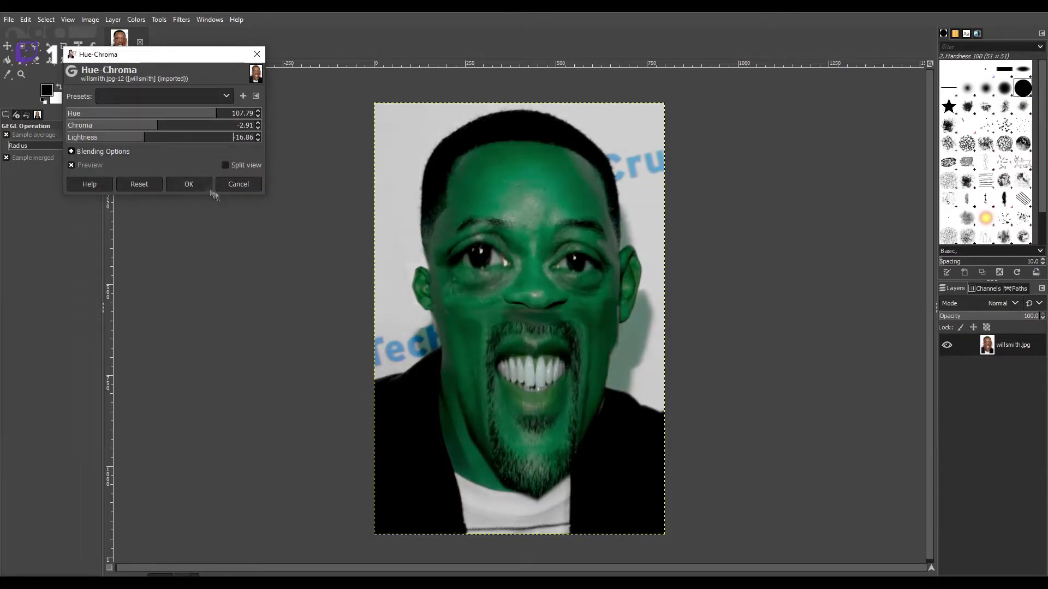
{"action": "left_click", "coordinate": [189, 184]}
{"action": "left_click", "coordinate": [181, 19]}
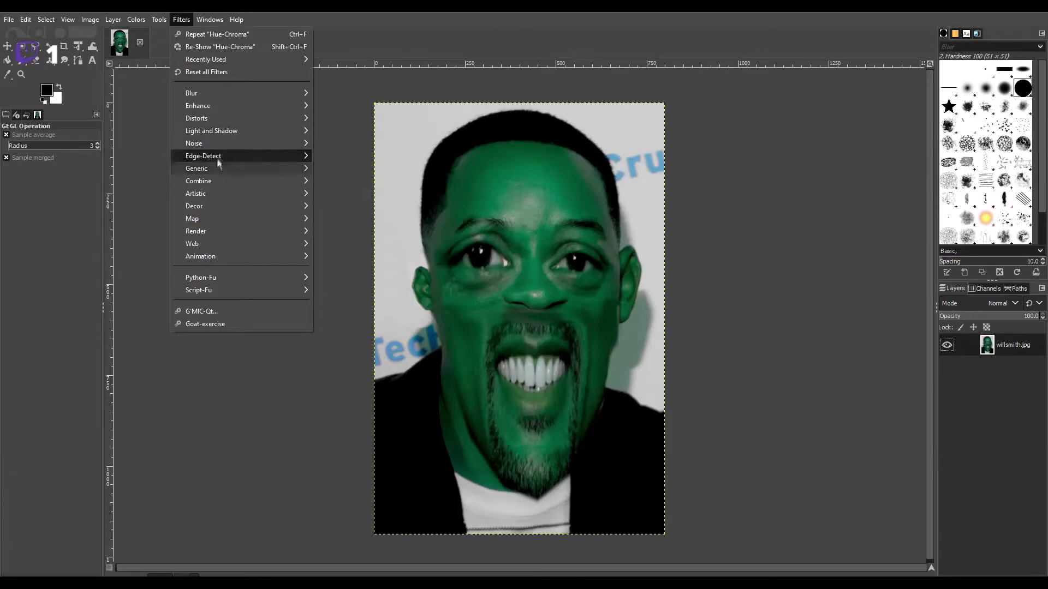
Apply a Vignette with radius 1.823, softness 0.433 and a narrower oval proportion.
{"action": "mouse_move", "coordinate": [221, 135]}
{"action": "left_click", "coordinate": [360, 240]}
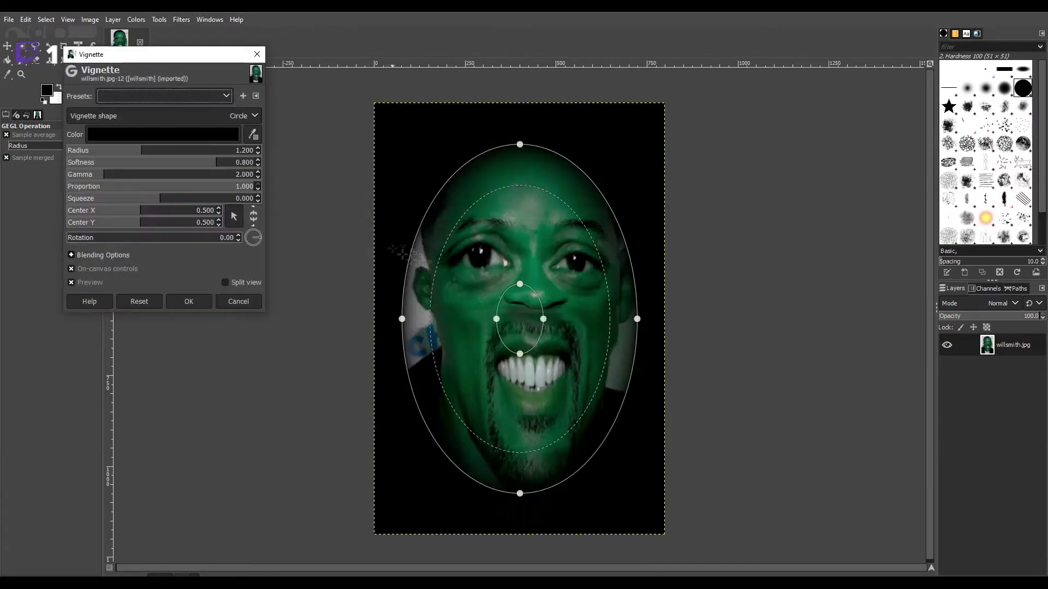
{"action": "mouse_move", "coordinate": [163, 155]}
{"action": "left_mouse_down"}
{"action": "mouse_move", "coordinate": [180, 155]}
{"action": "mouse_move", "coordinate": [96, 165]}
{"action": "mouse_move", "coordinate": [148, 168]}
{"action": "left_mouse_up"}
{"action": "left_click_drag", "start_coordinate": [147, 187], "coordinate": [81, 192]}
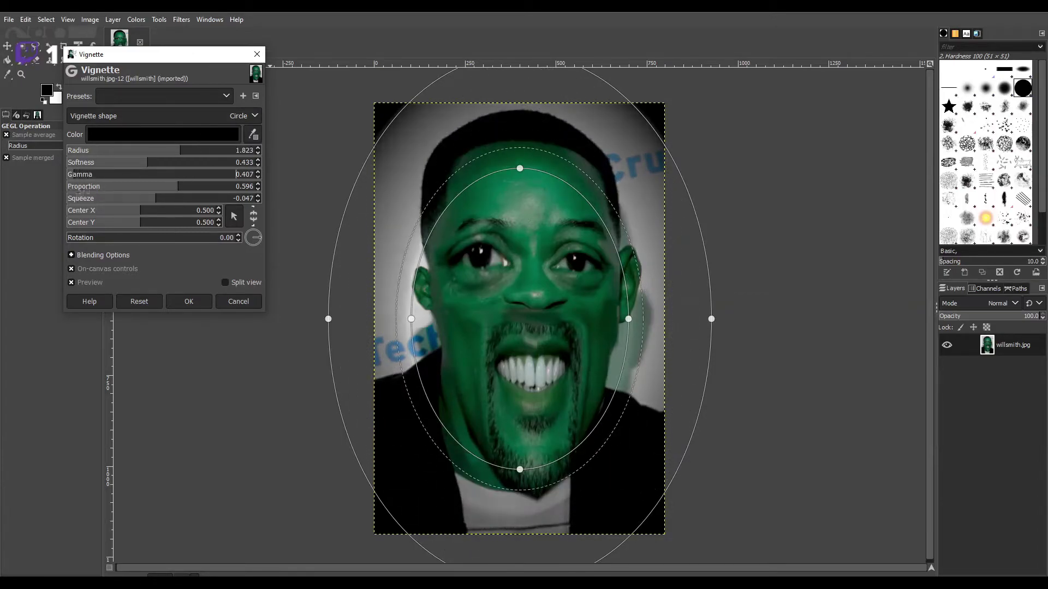
{"action": "left_click", "coordinate": [189, 302]}
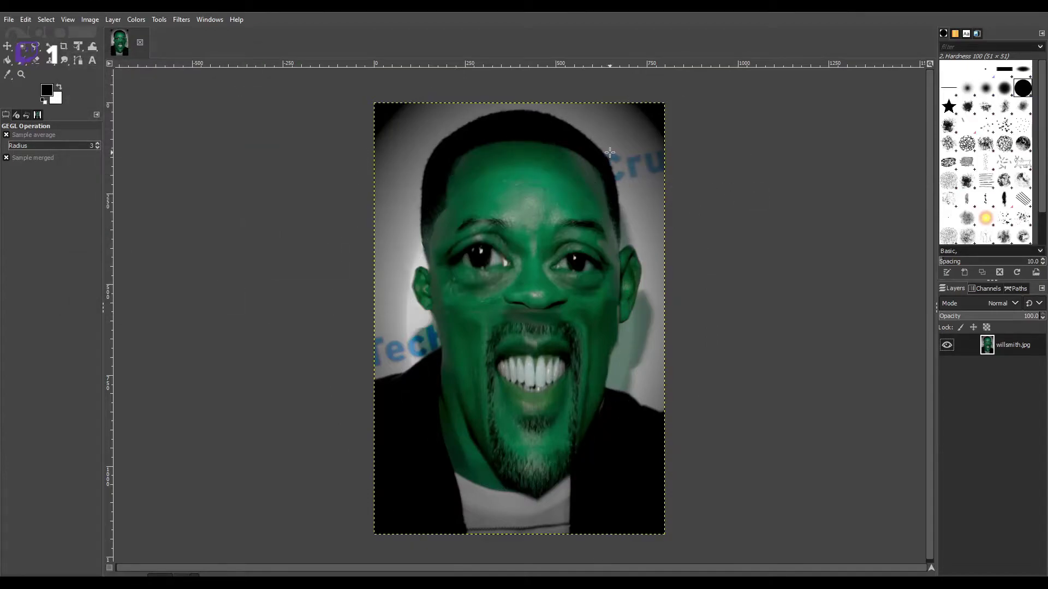